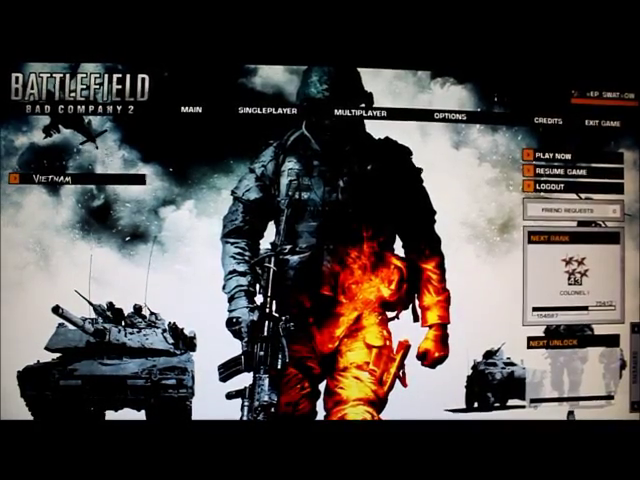
# Exit Battlefield: Bad Company 2 from the main menu and confirm quitting
pyautogui.click(602, 119)
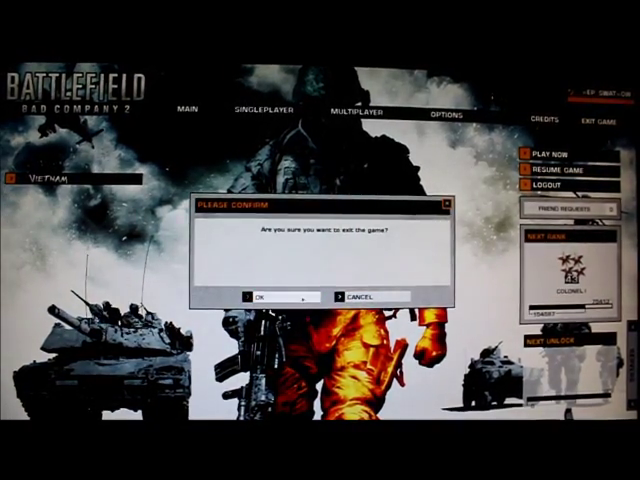
pyautogui.click(260, 298)
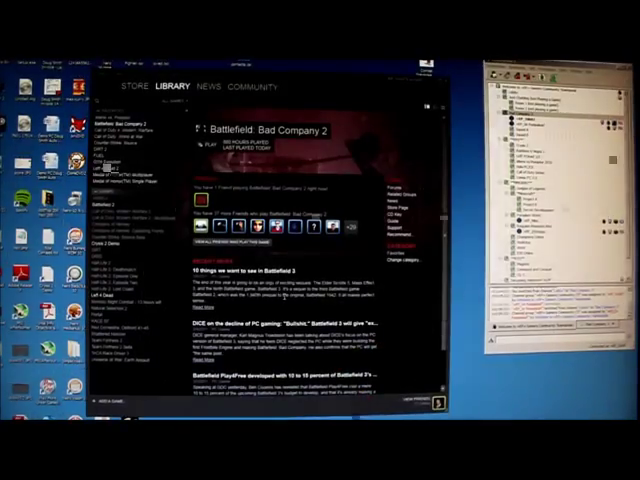
# Close the Steam game library window to reveal MSI Afterburner
pyautogui.click(437, 76)
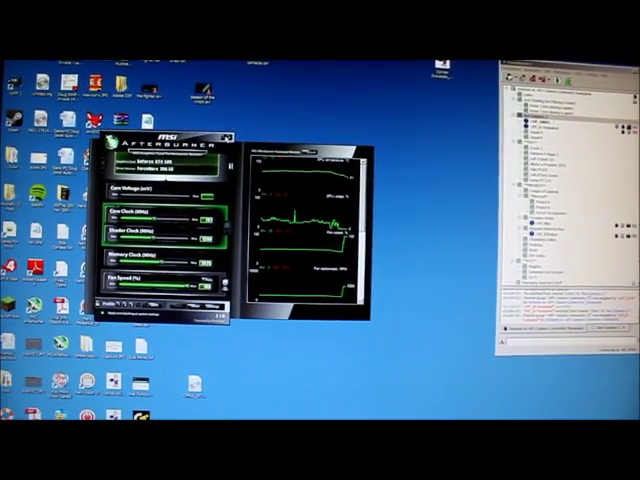
# Close the MSI Afterburner window after reviewing the core, shader and memory clocks
pyautogui.click(226, 138)
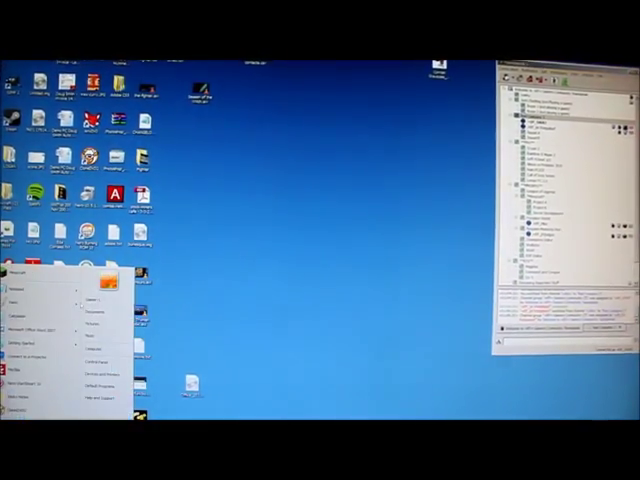